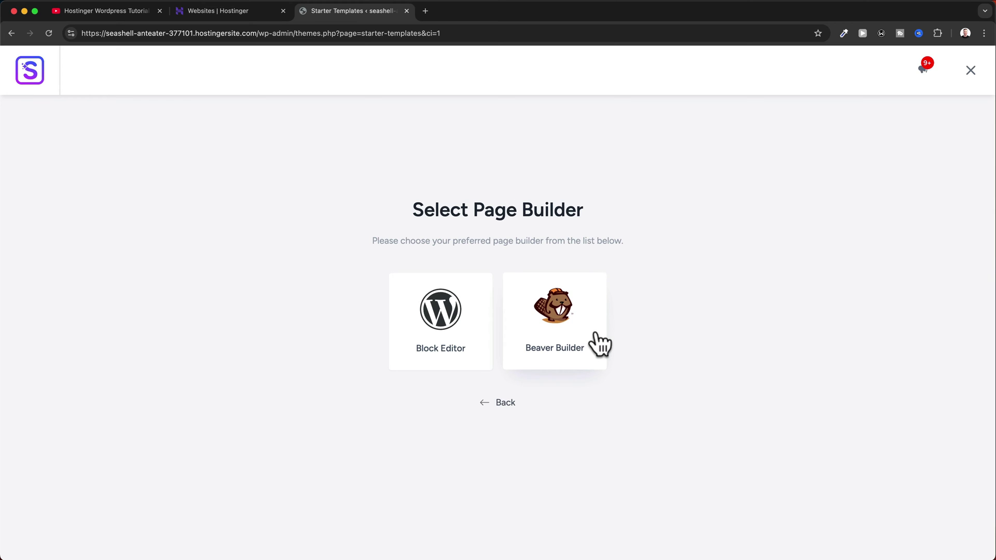
- Back out of Select Page Builder and exit Starter Templates to the admin Dashboard
{"action": "left_click", "coordinate": [516, 402]}
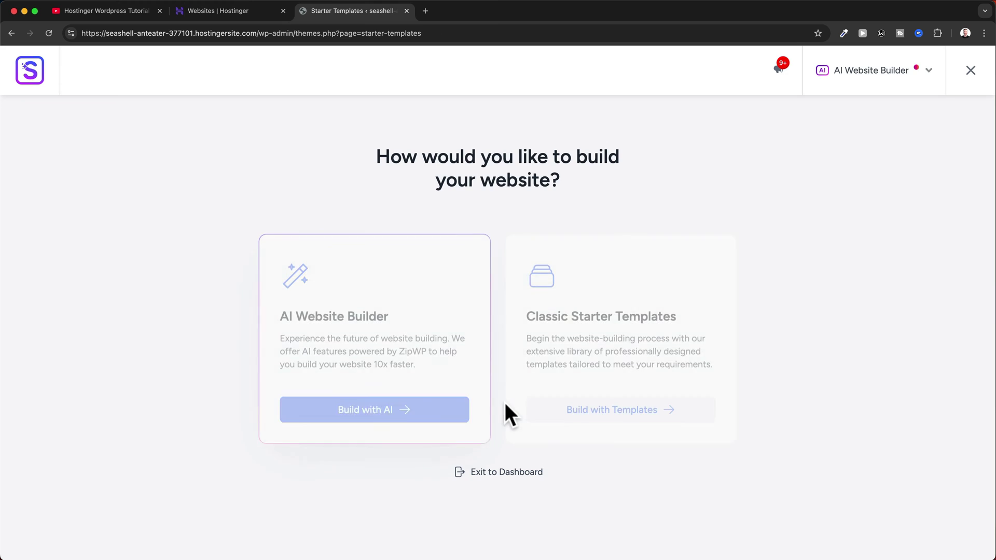
{"action": "left_click", "coordinate": [502, 476]}
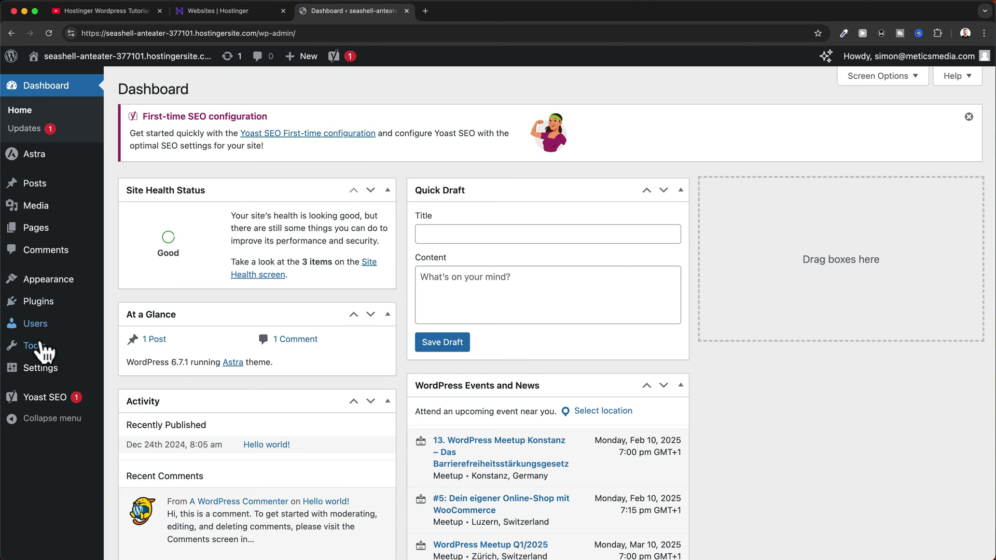
{"action": "mouse_move", "coordinate": [41, 368]}
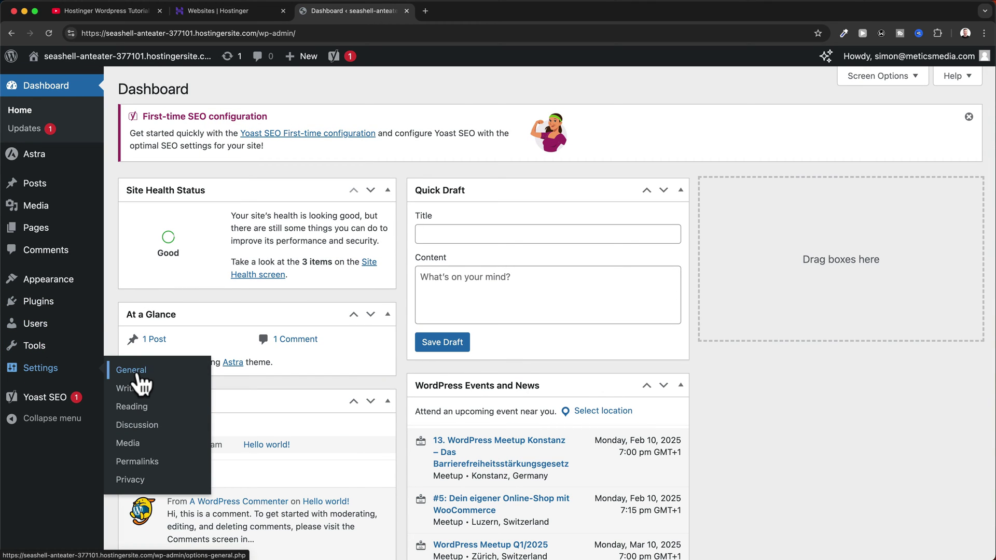
- Uncheck 'Disable Elementor Page Builder Templates in Starter Templates' in General Settings and save
{"action": "left_click", "coordinate": [137, 374]}
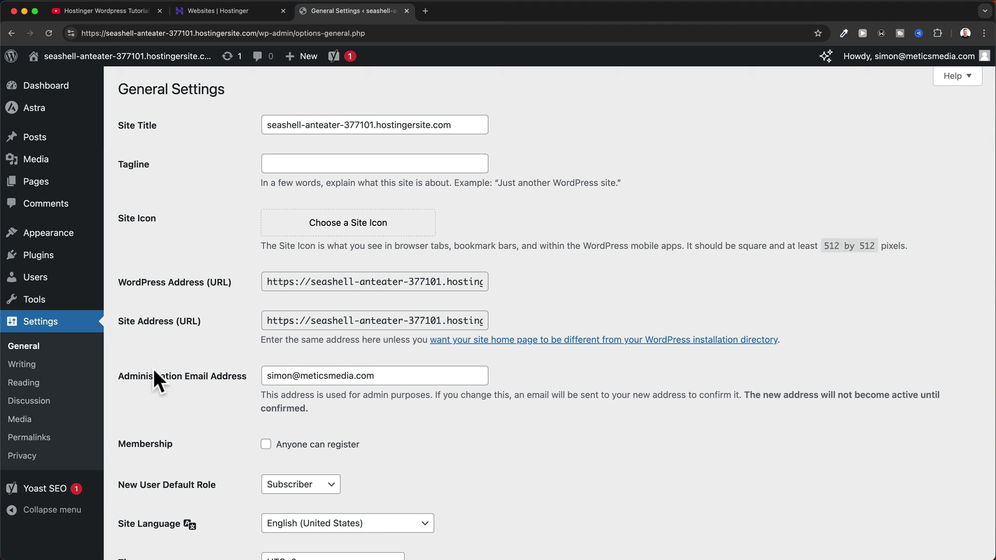
{"action": "scroll", "coordinate": [485, 441], "scroll_direction": "down", "scroll_amount": 5}
{"action": "scroll", "coordinate": [485, 441], "scroll_direction": "down", "scroll_amount": 5}
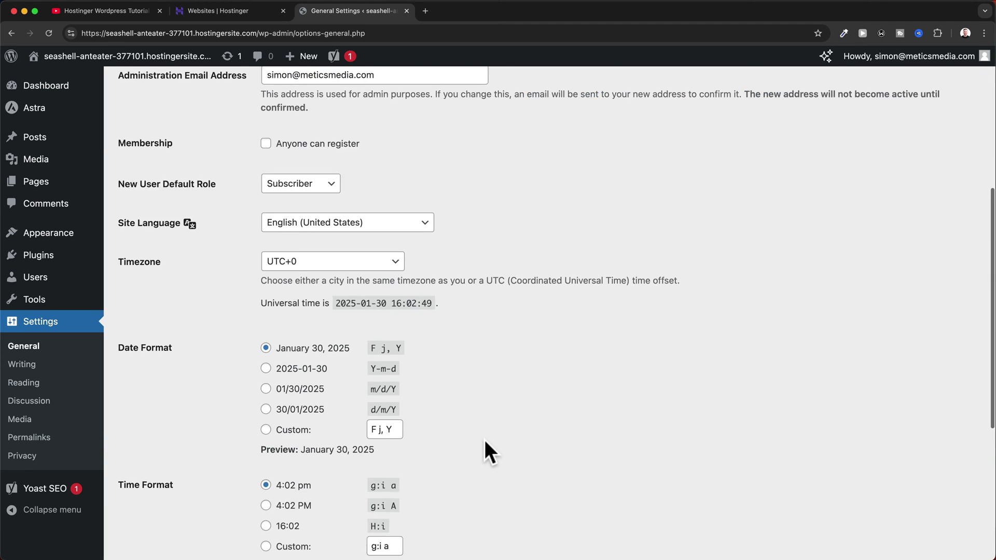
{"action": "scroll", "coordinate": [486, 441], "scroll_direction": "down", "scroll_amount": 4}
{"action": "scroll", "coordinate": [484, 442], "scroll_direction": "down", "scroll_amount": 4}
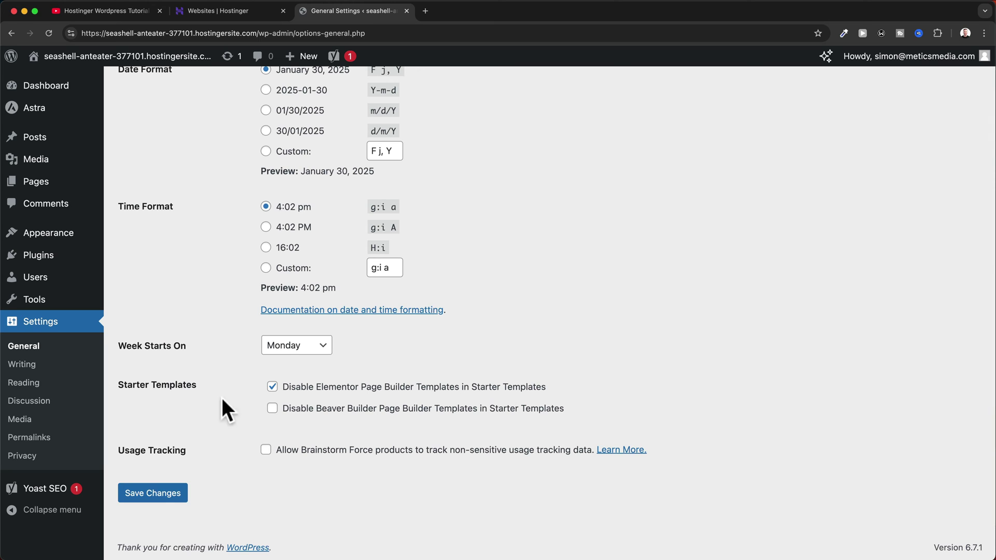
{"action": "left_click", "coordinate": [272, 387]}
{"action": "left_click", "coordinate": [271, 387]}
{"action": "left_click", "coordinate": [153, 494]}
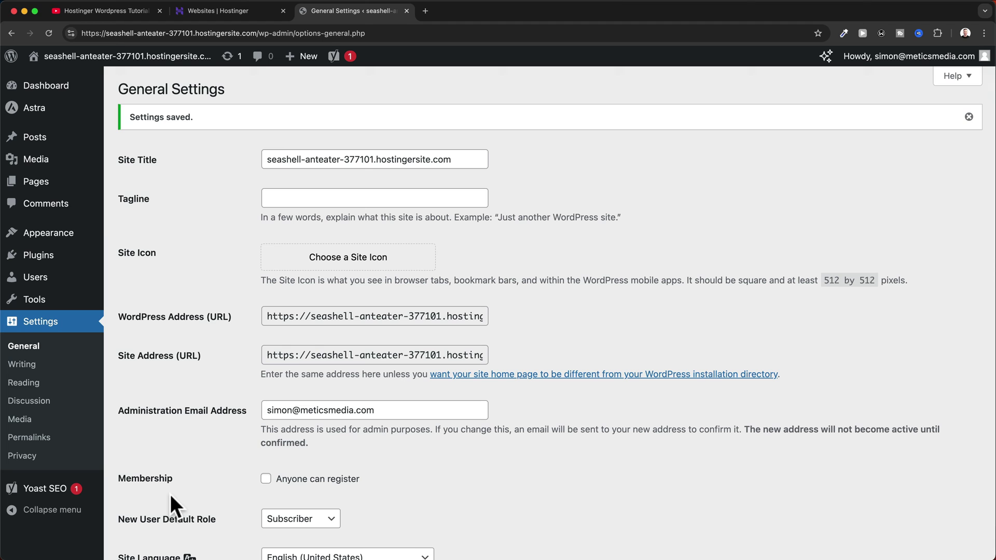
- Open Installed Plugins from the Plugins sidebar entry
{"action": "left_click", "coordinate": [37, 256]}
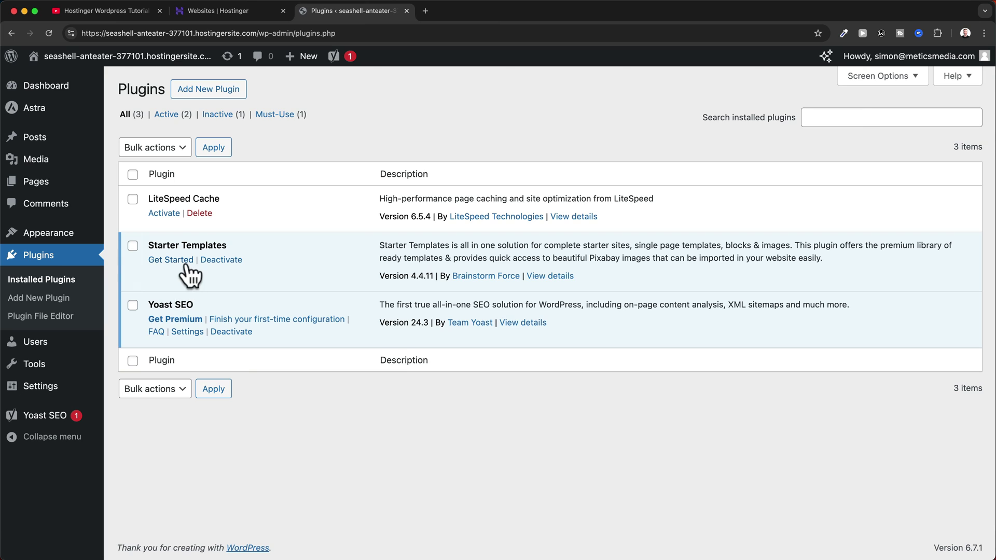
- Launch Starter Templates with Build with Templates to reach Select Page Builder
{"action": "left_click", "coordinate": [170, 260]}
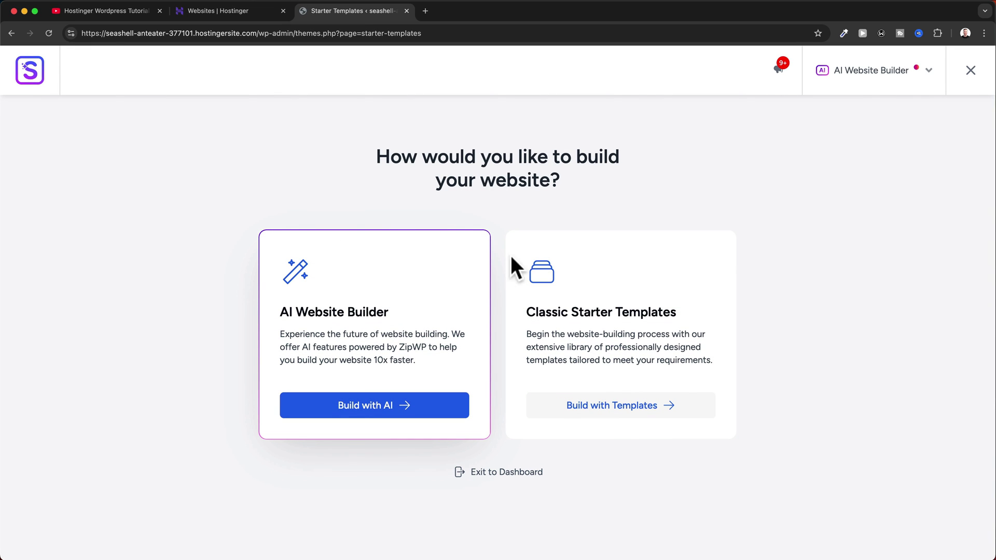
{"action": "left_click", "coordinate": [592, 413]}
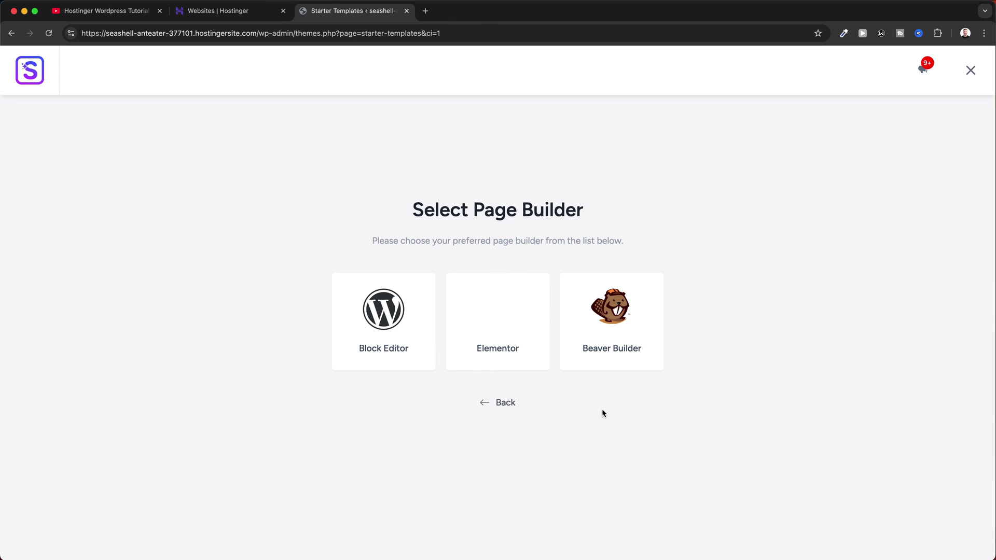